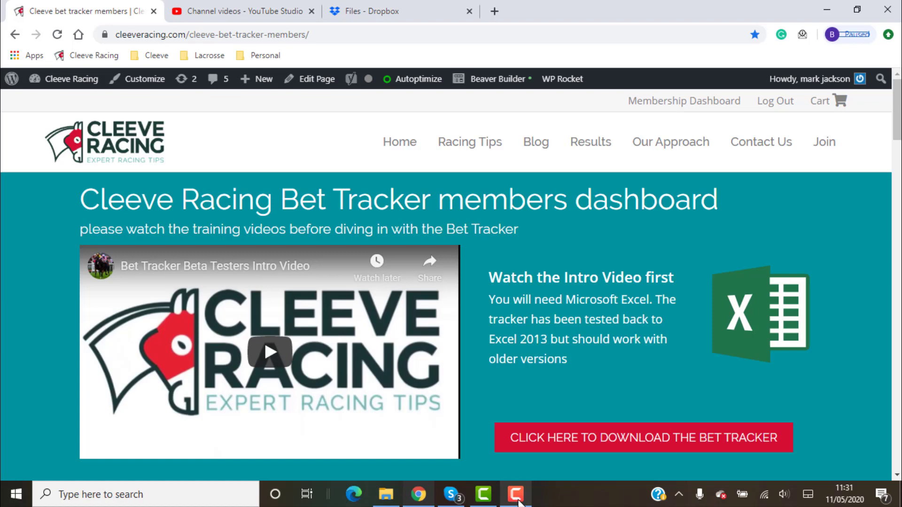
Download the Bet Tracker workbook from the members dashboard so it opens in Excel.
{"action": "left_click", "coordinate": [571, 451]}
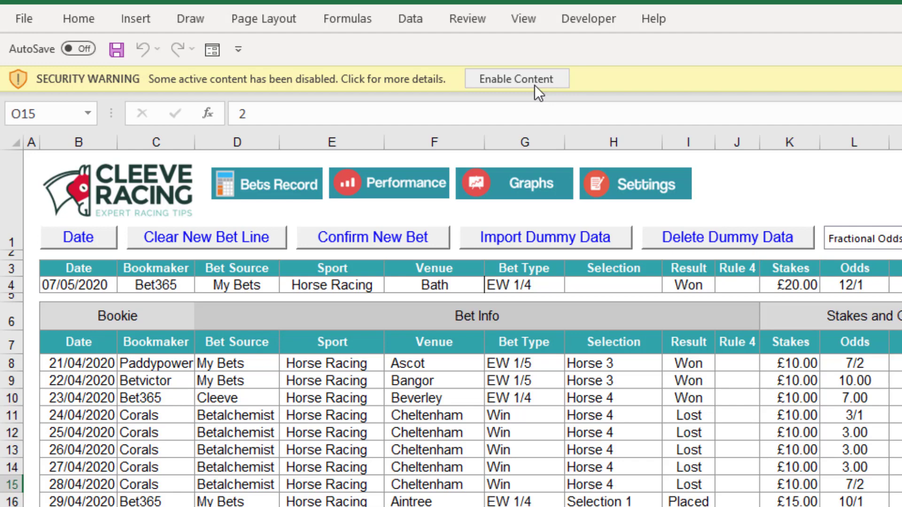
Enable the Bet Tracker's macros from the security warning bar.
{"action": "left_click", "coordinate": [536, 85]}
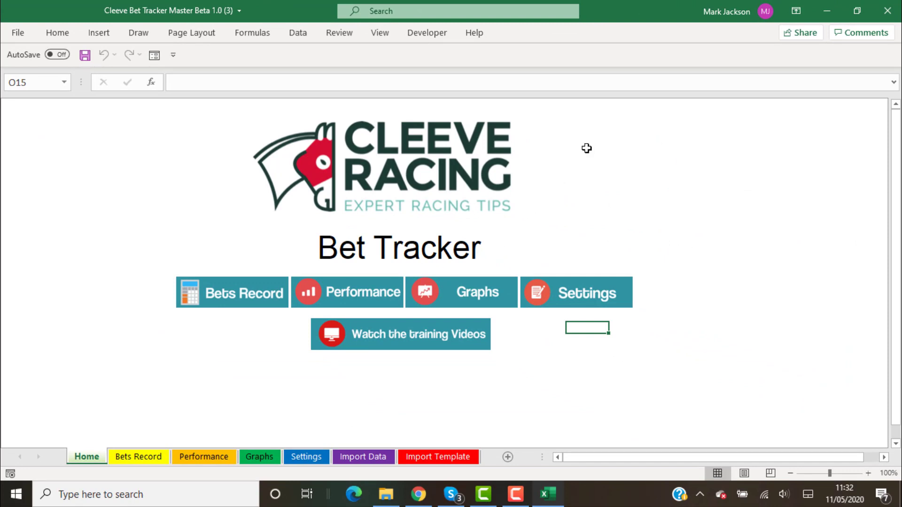
From Save As, create a new Desktop folder named 'Cleeve Bet Tracker'.
{"action": "left_click", "coordinate": [21, 33]}
{"action": "left_click", "coordinate": [41, 207]}
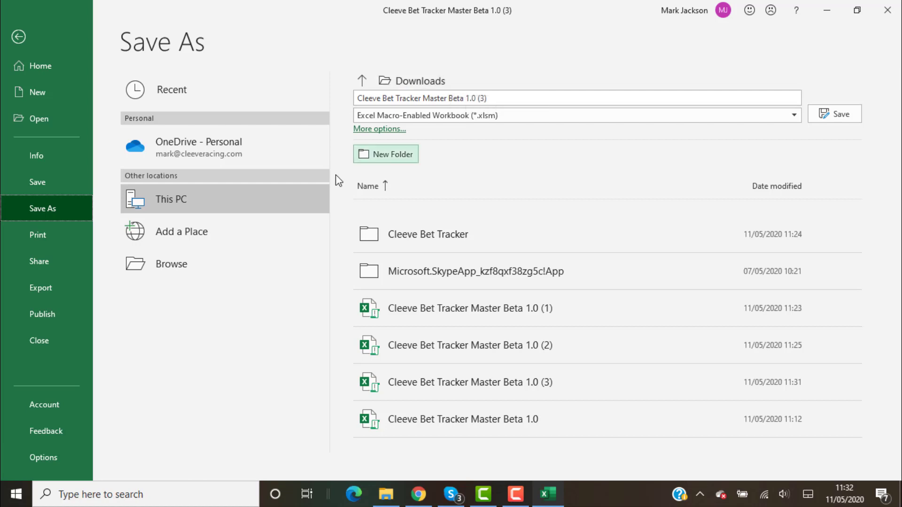
{"action": "left_click", "coordinate": [206, 261]}
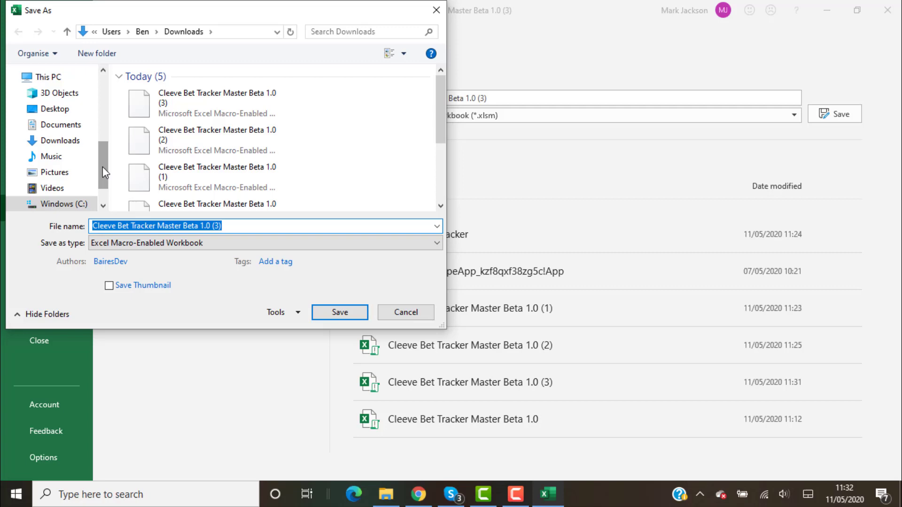
{"action": "left_click_drag", "start_coordinate": [102, 167], "coordinate": [107, 92]}
{"action": "left_click", "coordinate": [56, 99]}
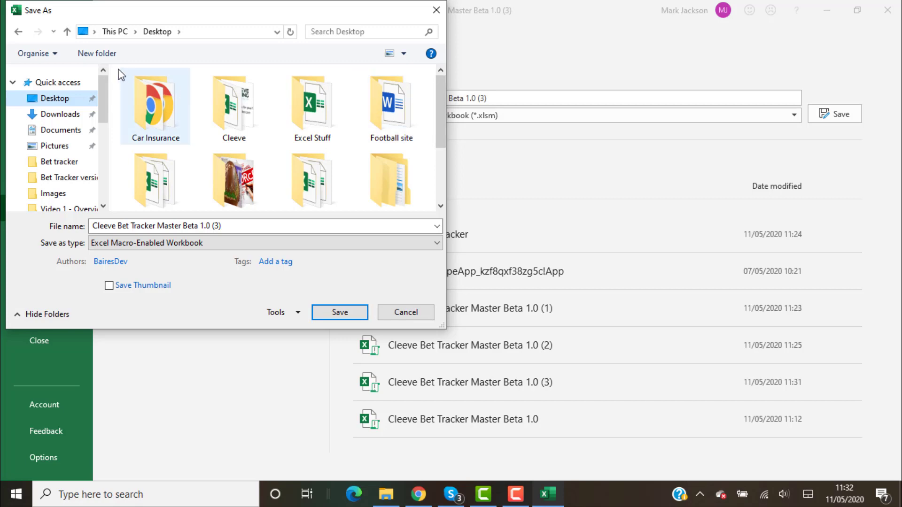
{"action": "left_click", "coordinate": [96, 53]}
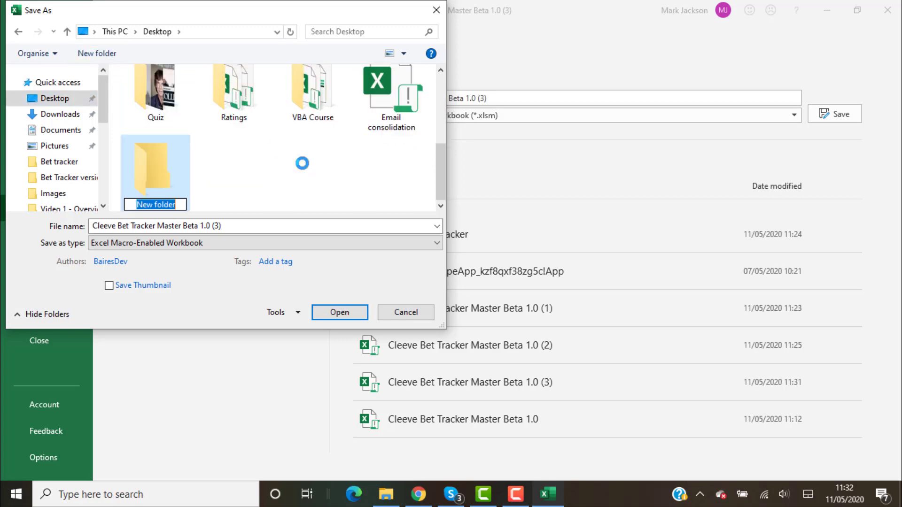
{"action": "type", "text": "C"}
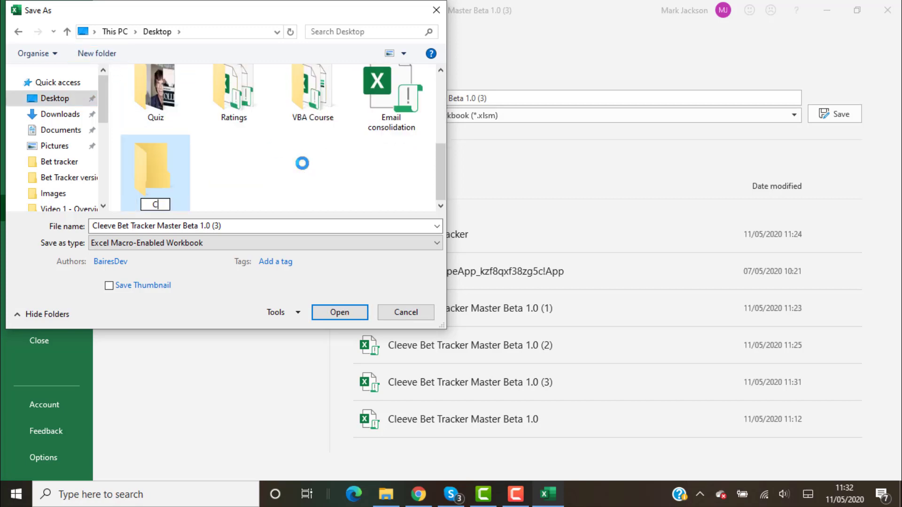
{"action": "type", "text": "leeve Bet Trac"}
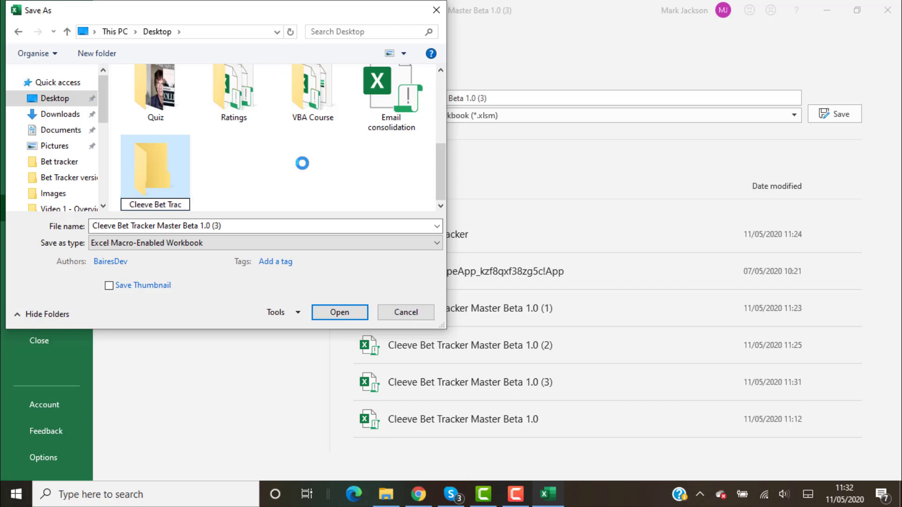
{"action": "type", "text": "ker"}
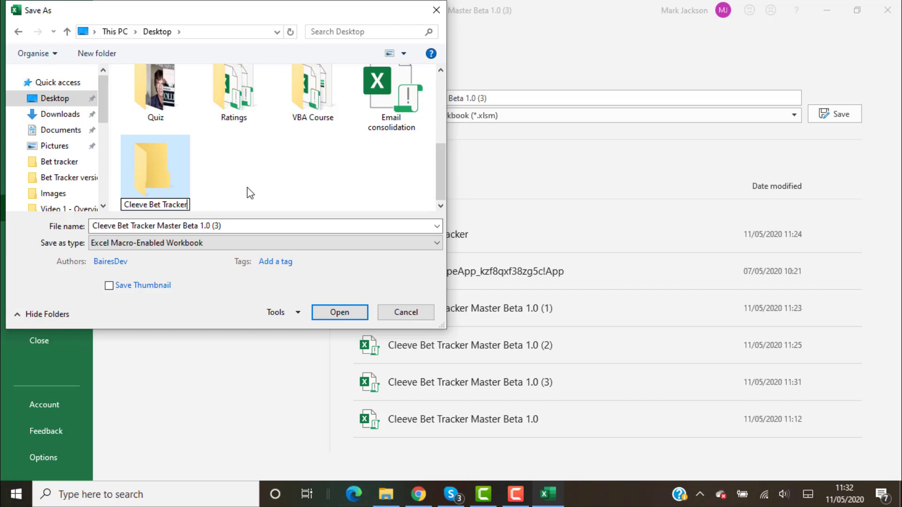
{"action": "key", "text": "Return"}
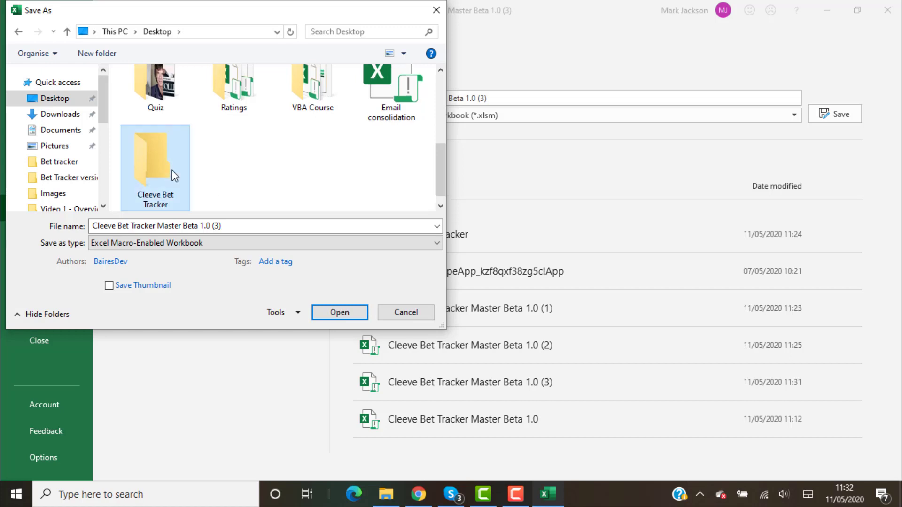
Save the workbook in that folder as 'Cleeve Bet Tracker Master Beta 1.0'.
{"action": "double_click", "coordinate": [174, 176]}
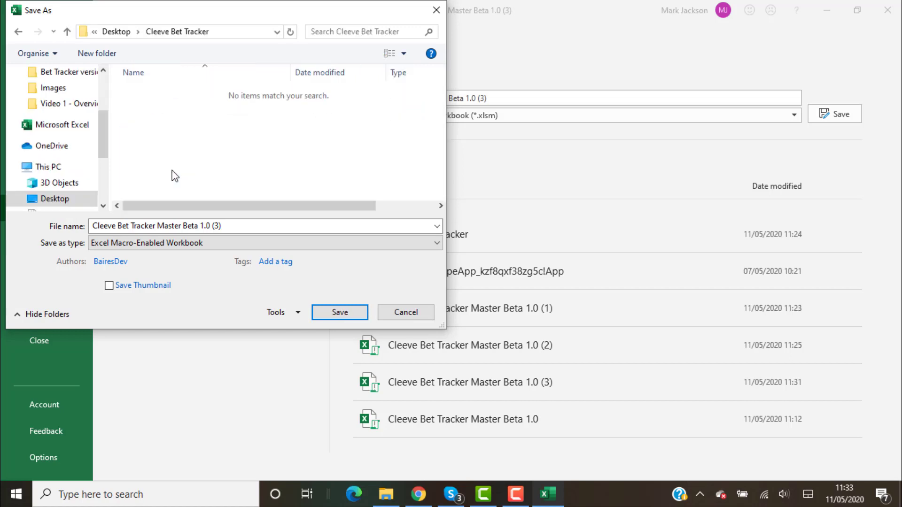
{"action": "left_click", "coordinate": [256, 230]}
{"action": "left_click", "coordinate": [255, 230]}
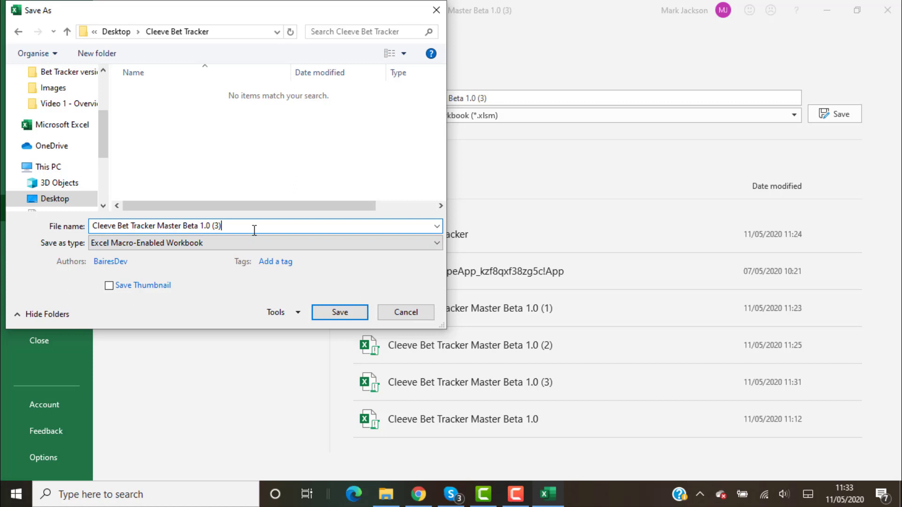
{"action": "key", "text": "BackSpace"}
{"action": "key", "text": "BackSpace"}
{"action": "key", "text": "BackSpace"}
{"action": "key", "text": "BackSpace"}
{"action": "left_click", "coordinate": [342, 314]}
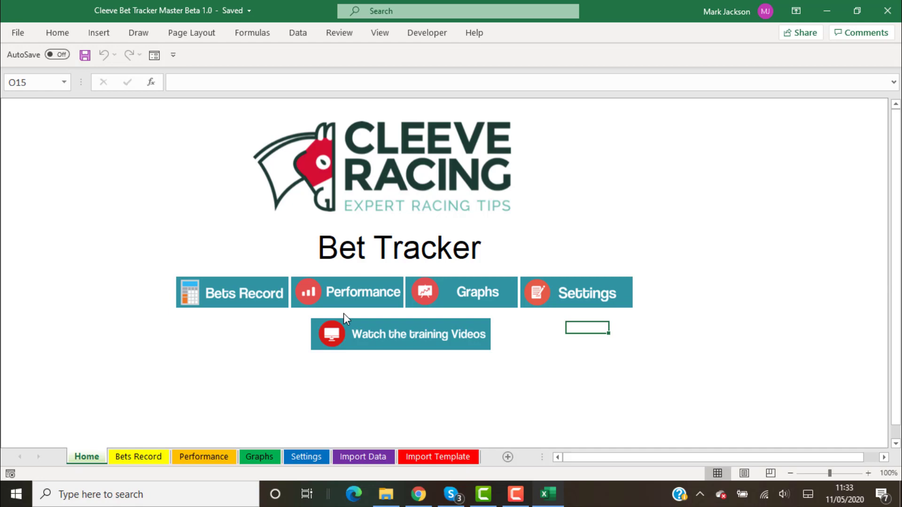
Save a copy as 'Cleeve Bet Tracker Master Beta My Version' in the same folder.
{"action": "left_click", "coordinate": [21, 32]}
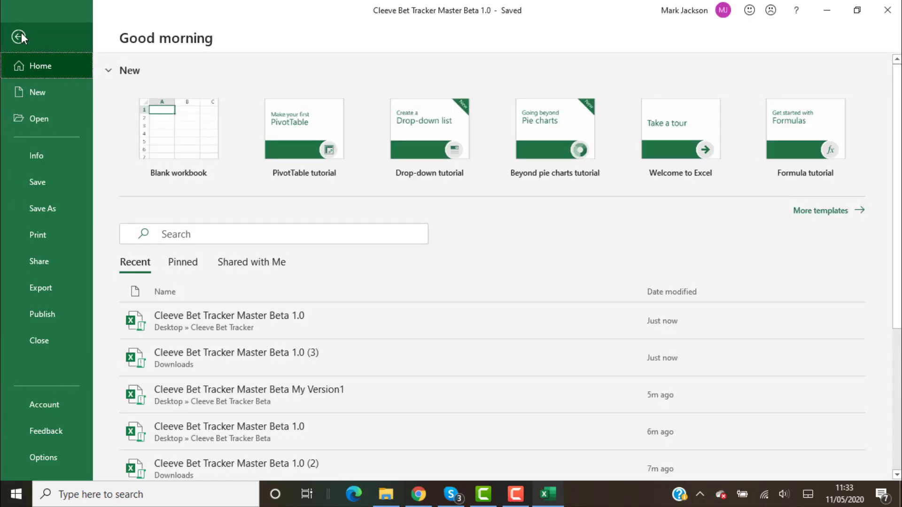
{"action": "left_click", "coordinate": [46, 209]}
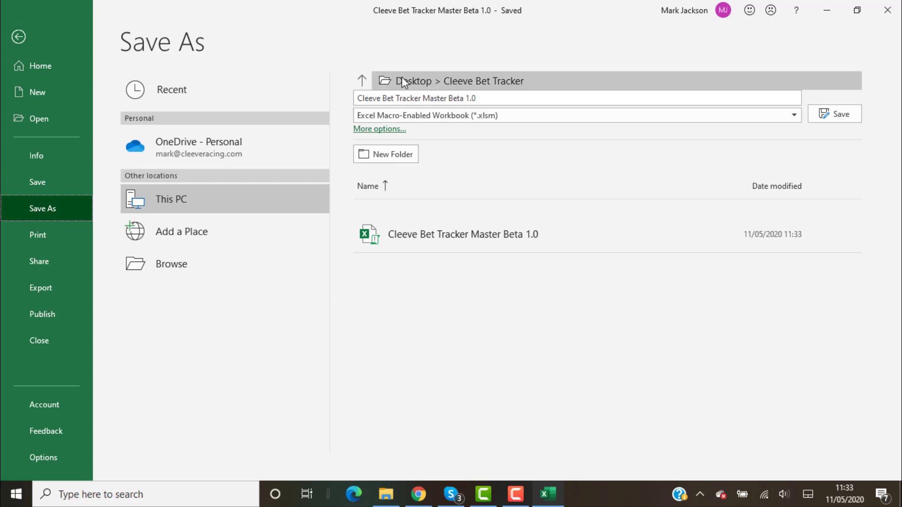
{"action": "left_click", "coordinate": [525, 100]}
{"action": "left_click", "coordinate": [526, 101]}
{"action": "key", "text": "BackSpace"}
{"action": "key", "text": "BackSpace"}
{"action": "key", "text": "BackSpace"}
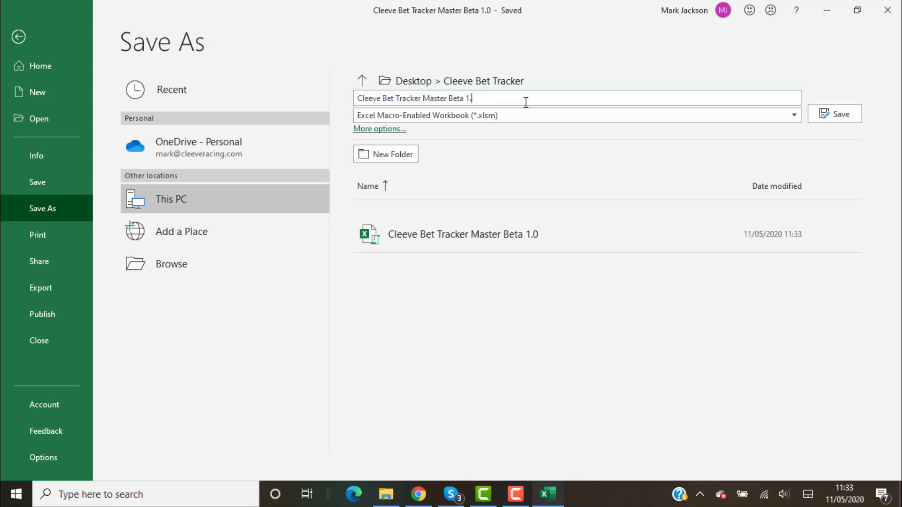
{"action": "type", "text": "My Version"}
{"action": "left_click", "coordinate": [840, 117]}
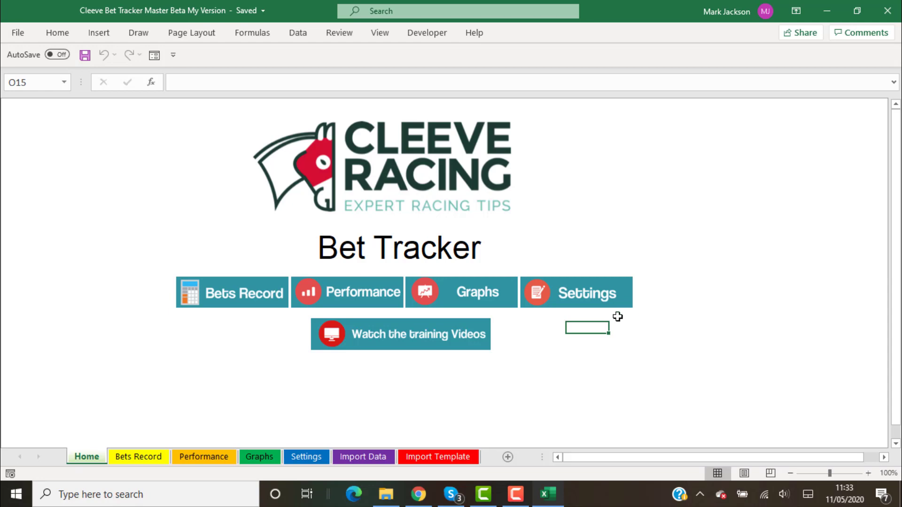
Show Desktop > Cleeve Bet Tracker in File Explorer with a widened Name column.
{"action": "left_click", "coordinate": [394, 497]}
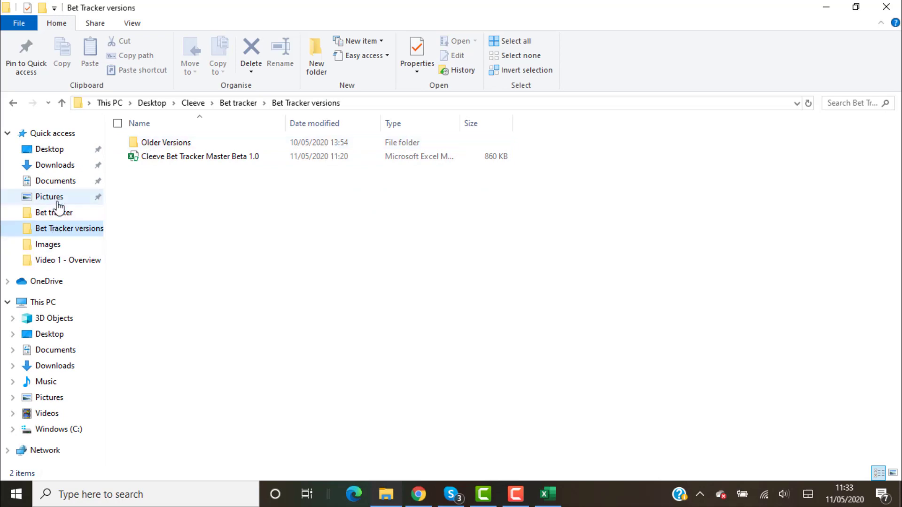
{"action": "left_click", "coordinate": [54, 151]}
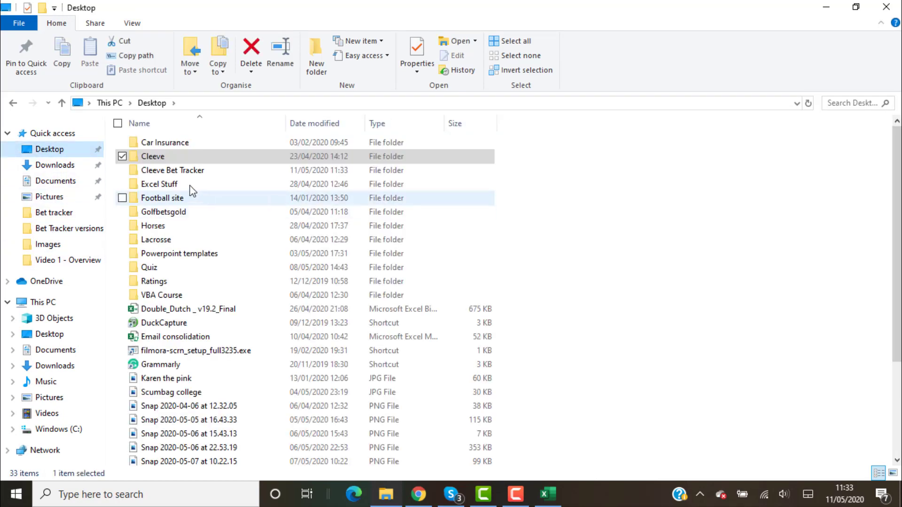
{"action": "double_click", "coordinate": [188, 171]}
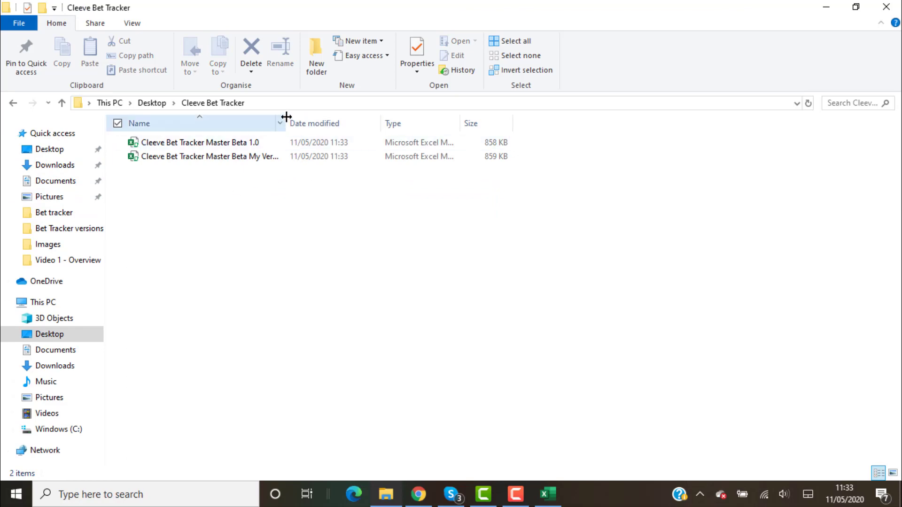
{"action": "left_click_drag", "start_coordinate": [285, 117], "coordinate": [323, 117]}
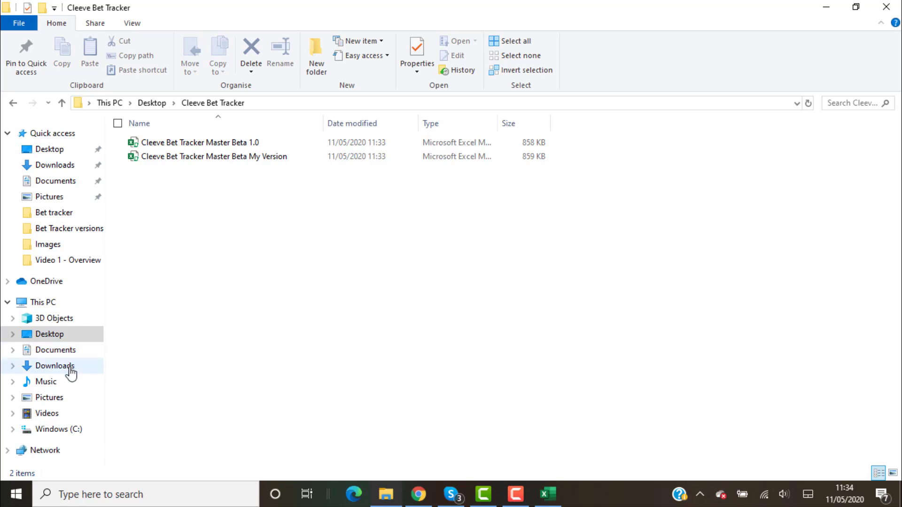
{"action": "left_click", "coordinate": [55, 366]}
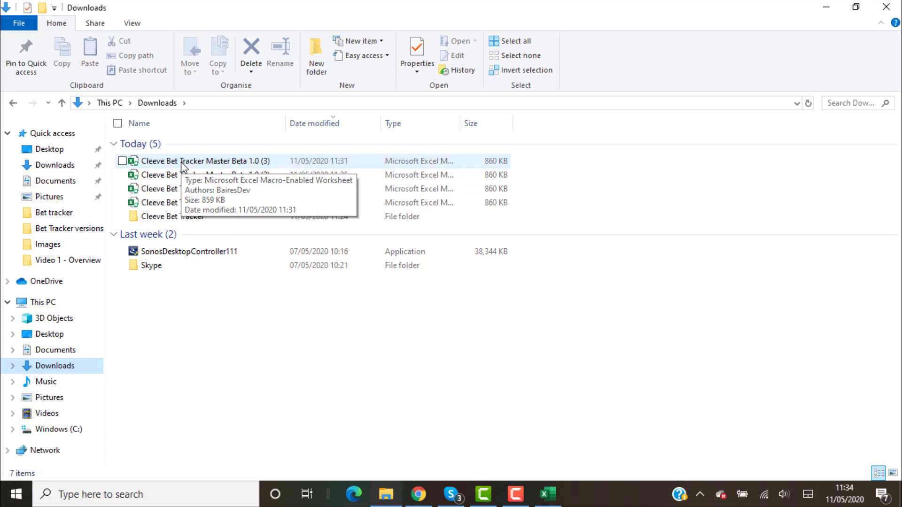
{"action": "left_click", "coordinate": [182, 163]}
{"action": "right_click", "coordinate": [178, 164]}
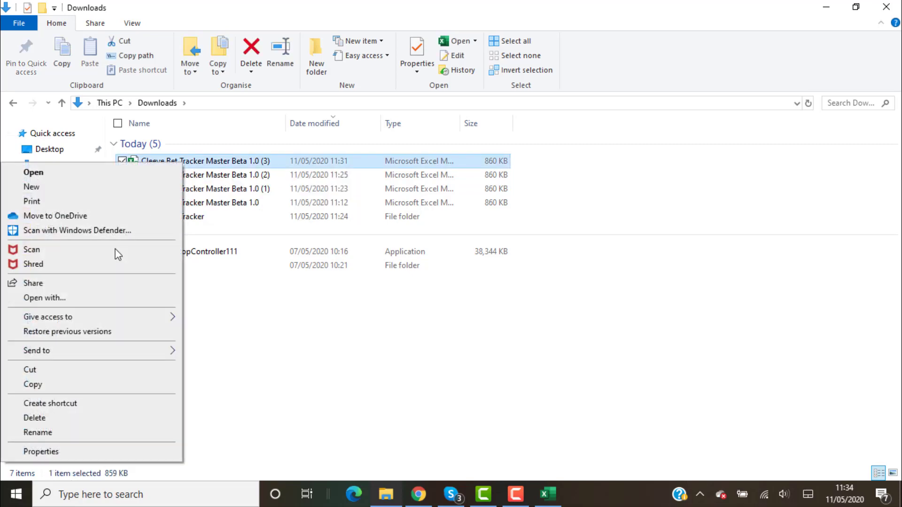
{"action": "left_click", "coordinate": [61, 370]}
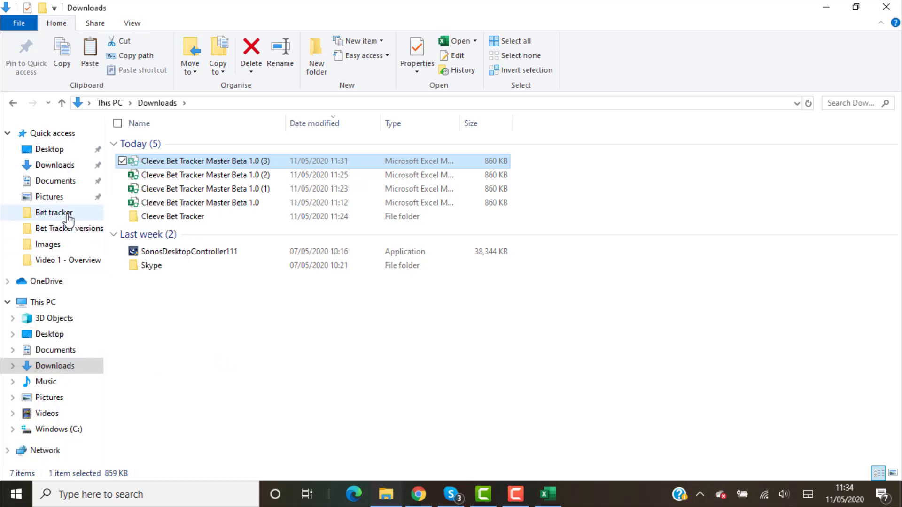
{"action": "left_click", "coordinate": [57, 151]}
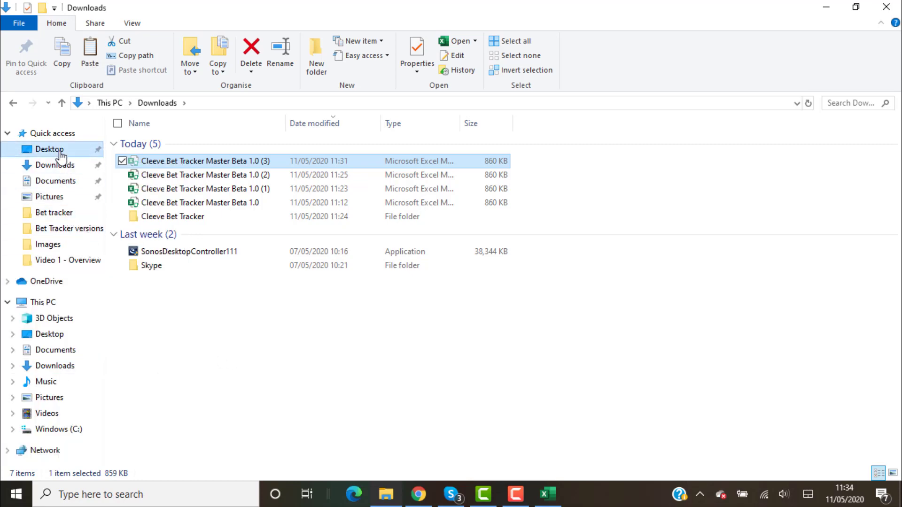
{"action": "double_click", "coordinate": [180, 172]}
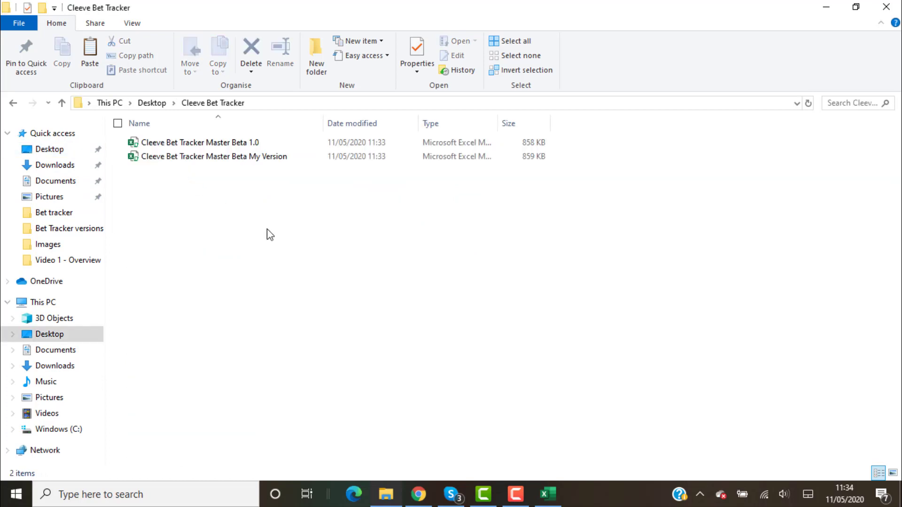
{"action": "right_click", "coordinate": [273, 240]}
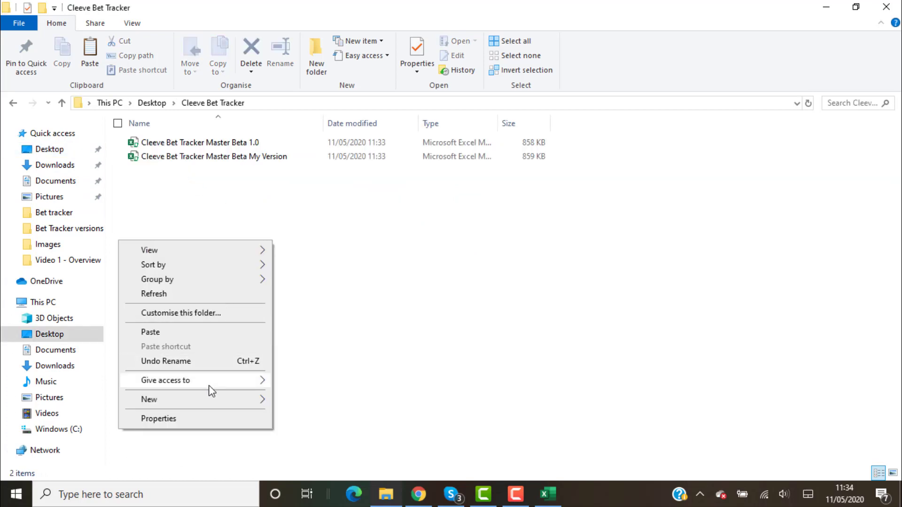
{"action": "mouse_move", "coordinate": [209, 387]}
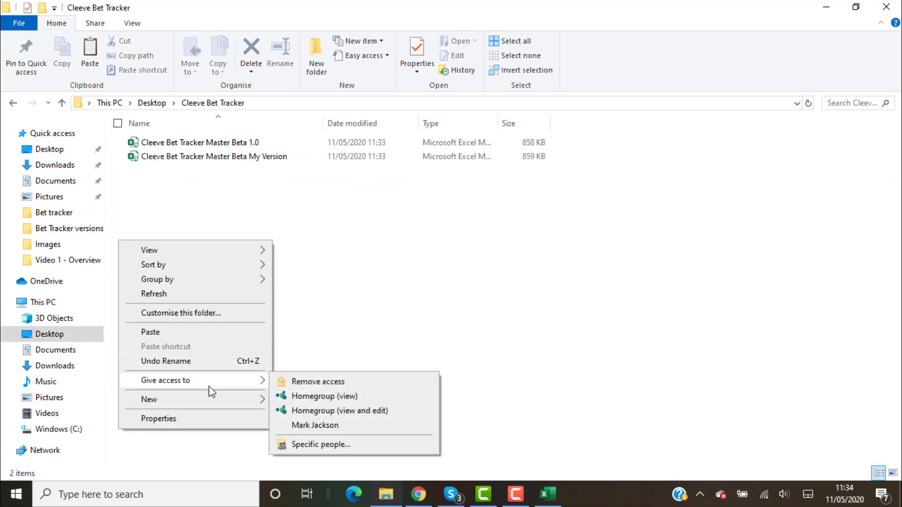
{"action": "left_click", "coordinate": [402, 225]}
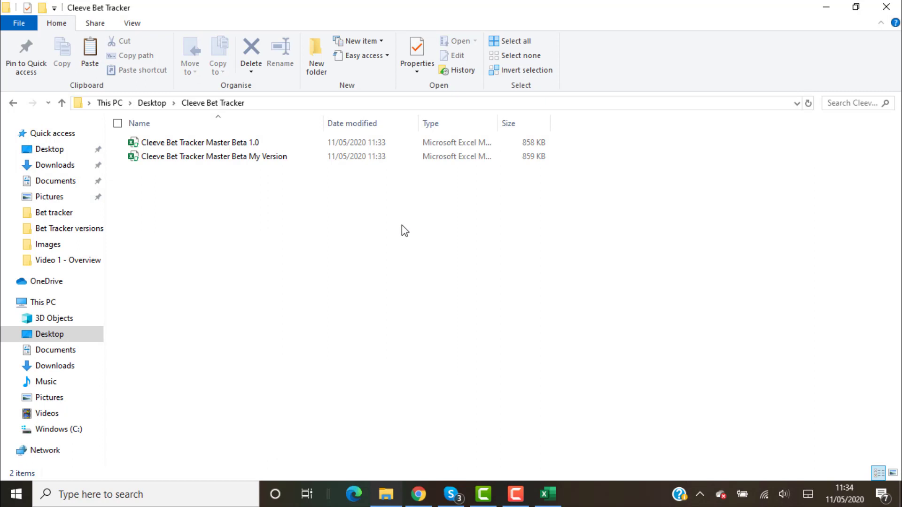